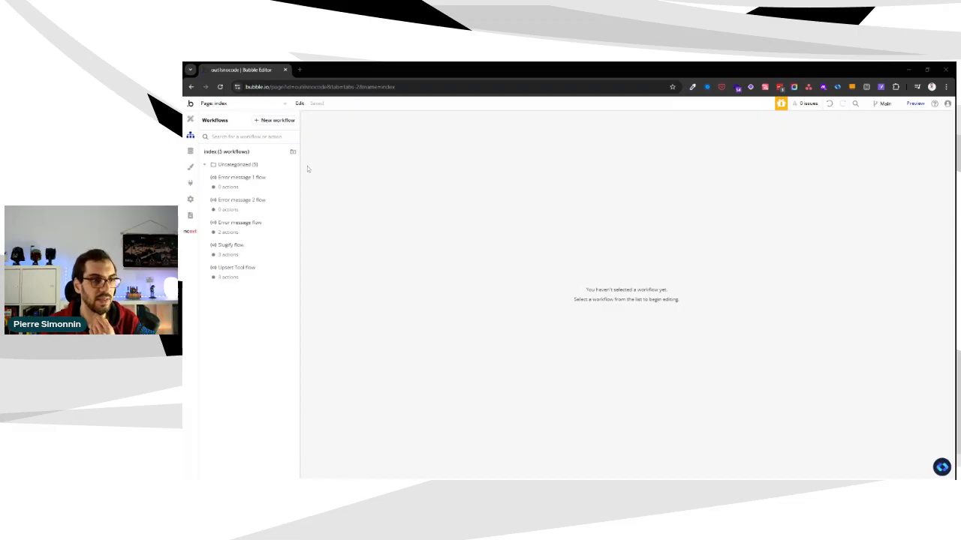
Create a folder named Démo in the backend workflows.
{"action": "left_click", "coordinate": [214, 104]}
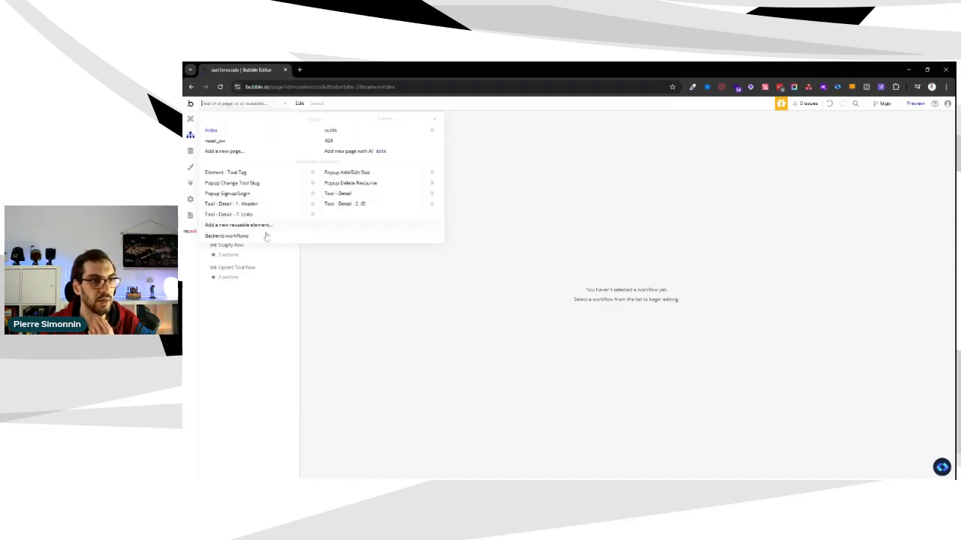
{"action": "left_click", "coordinate": [268, 237]}
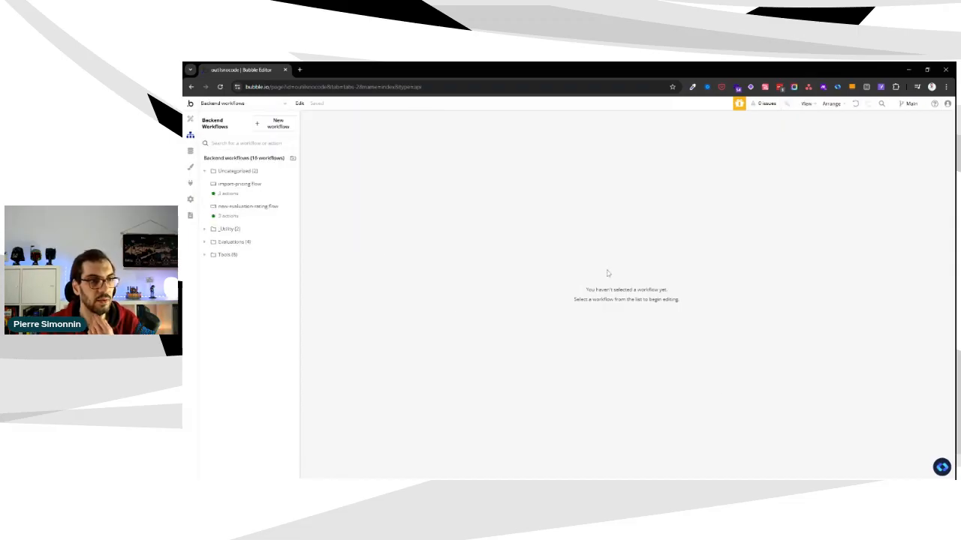
{"action": "left_click", "coordinate": [293, 160]}
{"action": "type", "text": "Démo"}
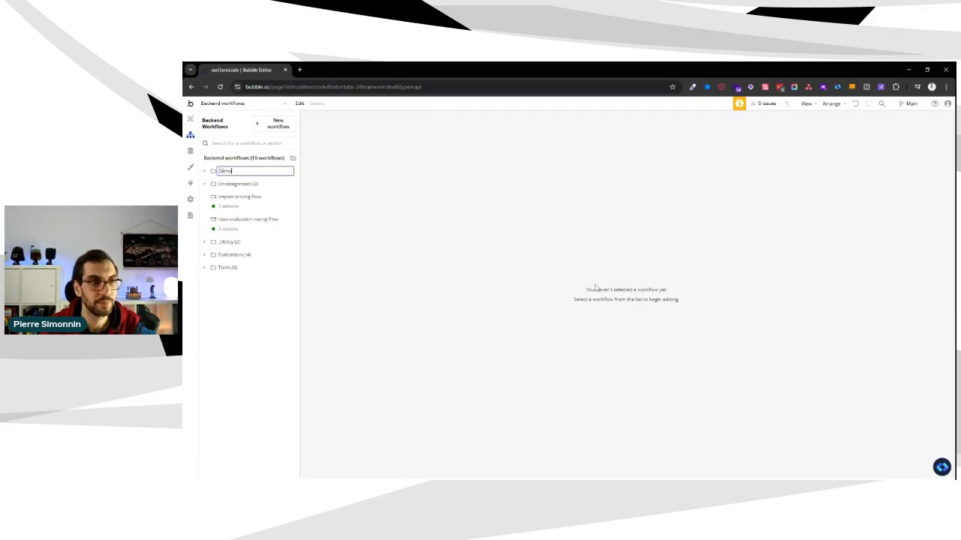
{"action": "key", "text": "Return"}
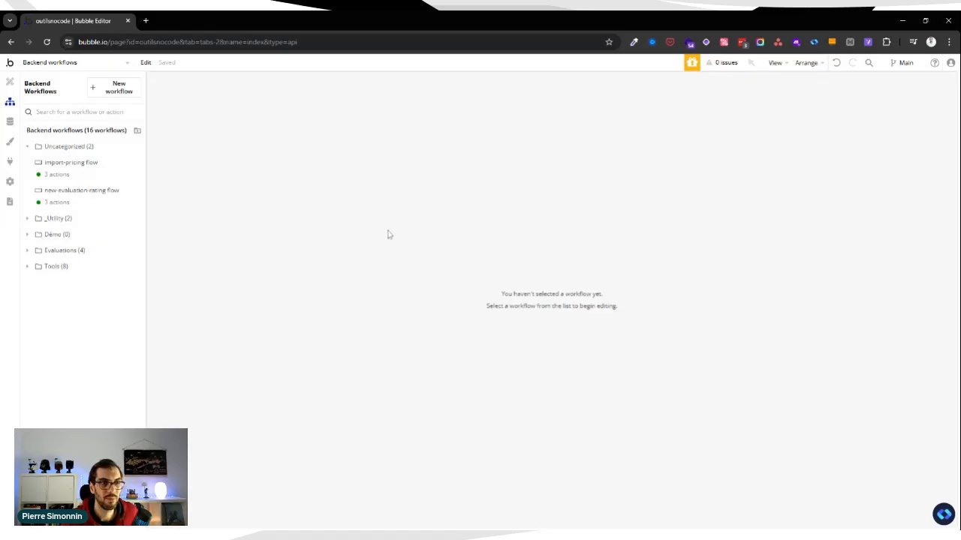
Add a new workflow triggered by a recurring event to the Démo folder.
{"action": "key", "text": "ctrl+plus"}
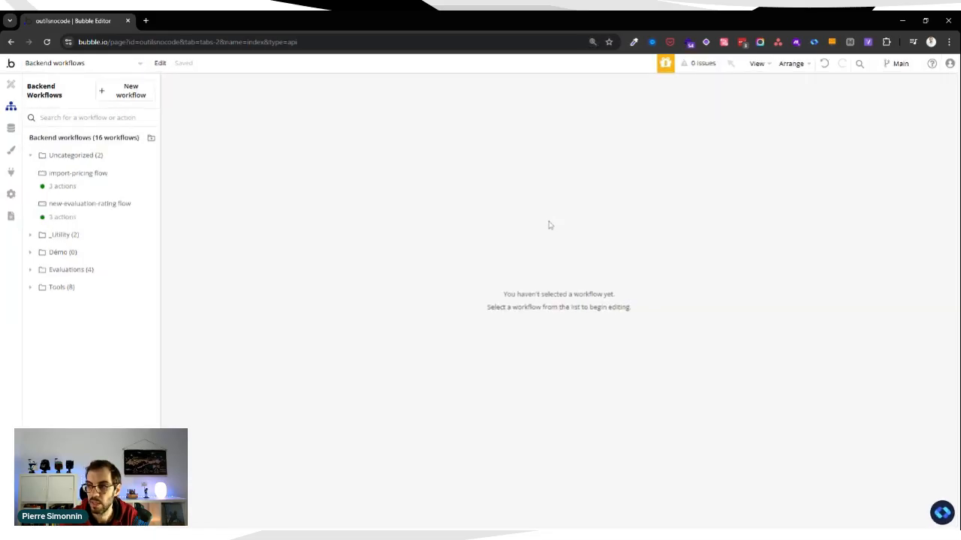
{"action": "key", "text": "ctrl+plus"}
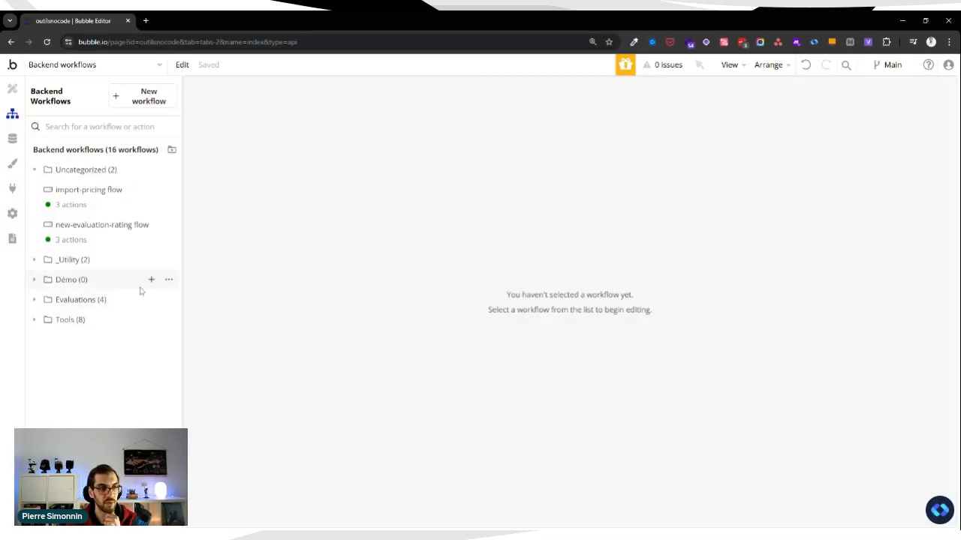
{"action": "left_click", "coordinate": [151, 279]}
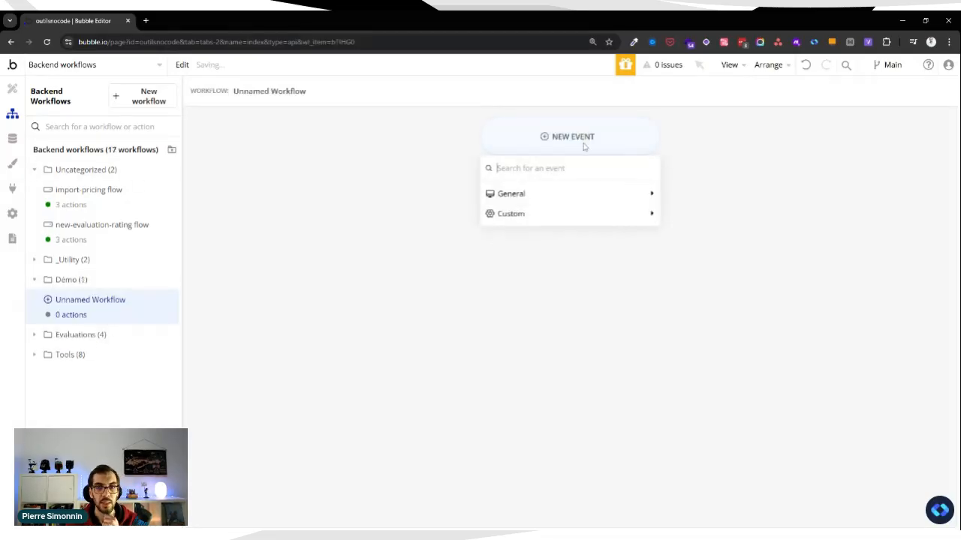
{"action": "mouse_move", "coordinate": [560, 197]}
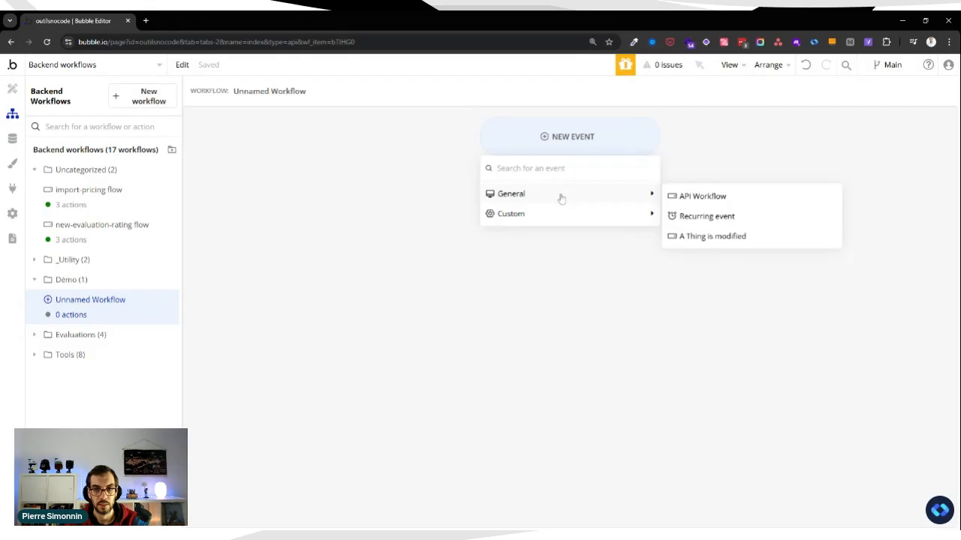
{"action": "left_click", "coordinate": [698, 216]}
Name the recurring event User Reminder and set its type of thing to User.
{"action": "left_click_drag", "start_coordinate": [818, 160], "coordinate": [491, 297]}
{"action": "left_click", "coordinate": [540, 299]}
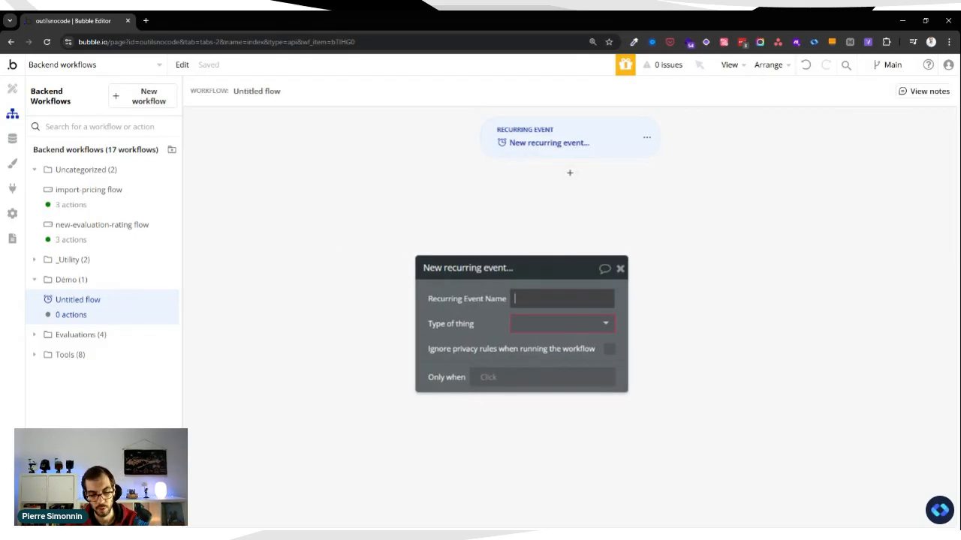
{"action": "type", "text": "User Reminder"}
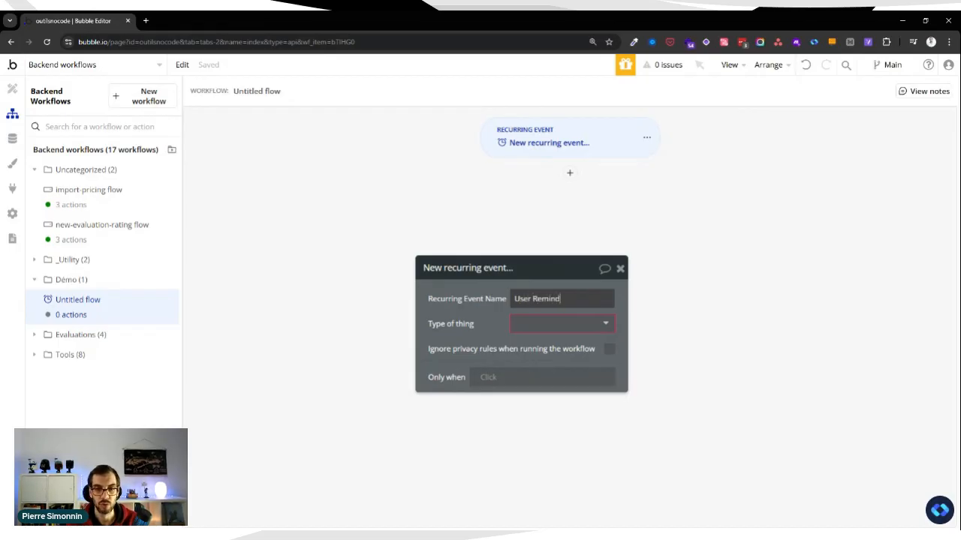
{"action": "left_click", "coordinate": [534, 325]}
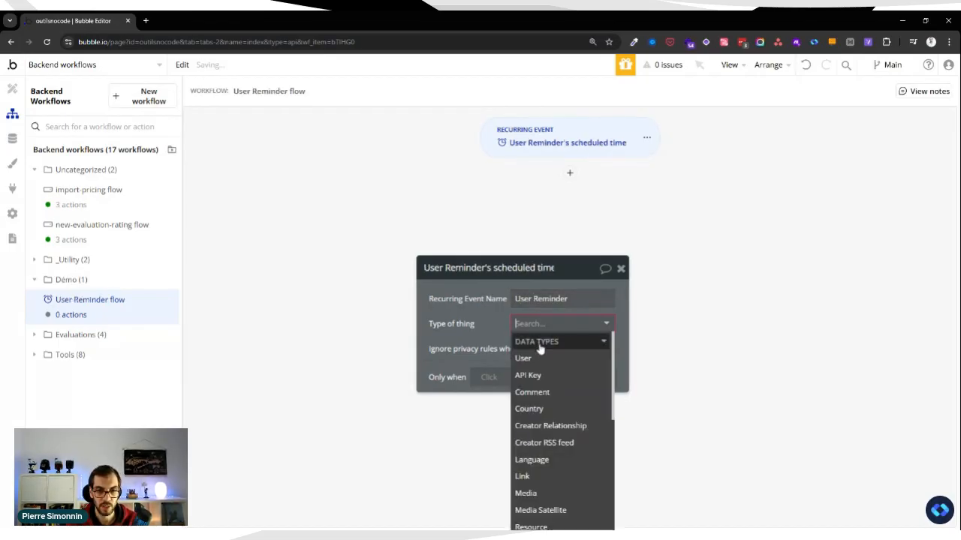
{"action": "left_click", "coordinate": [540, 358]}
{"action": "left_click_drag", "start_coordinate": [500, 323], "coordinate": [319, 265]}
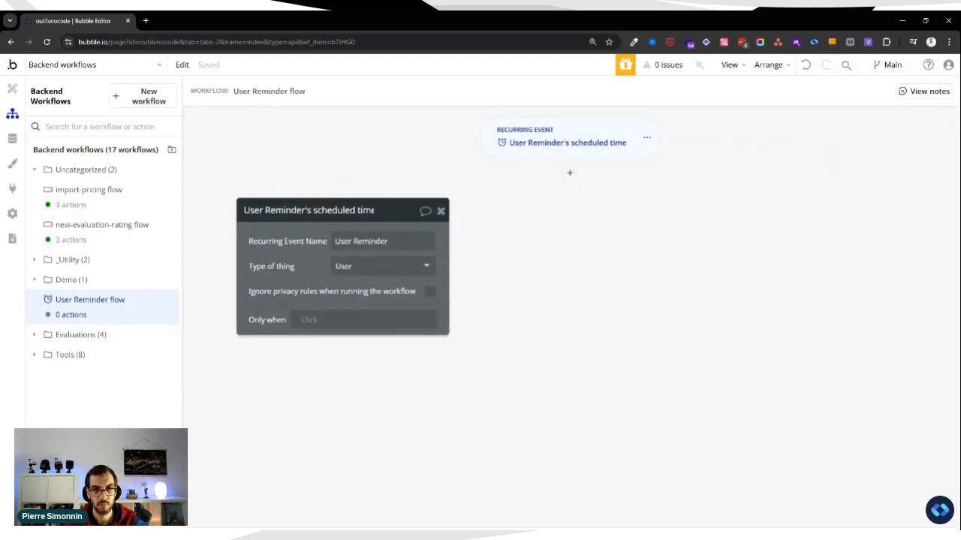
{"action": "left_click", "coordinate": [569, 175]}
{"action": "type", "text": "send"}
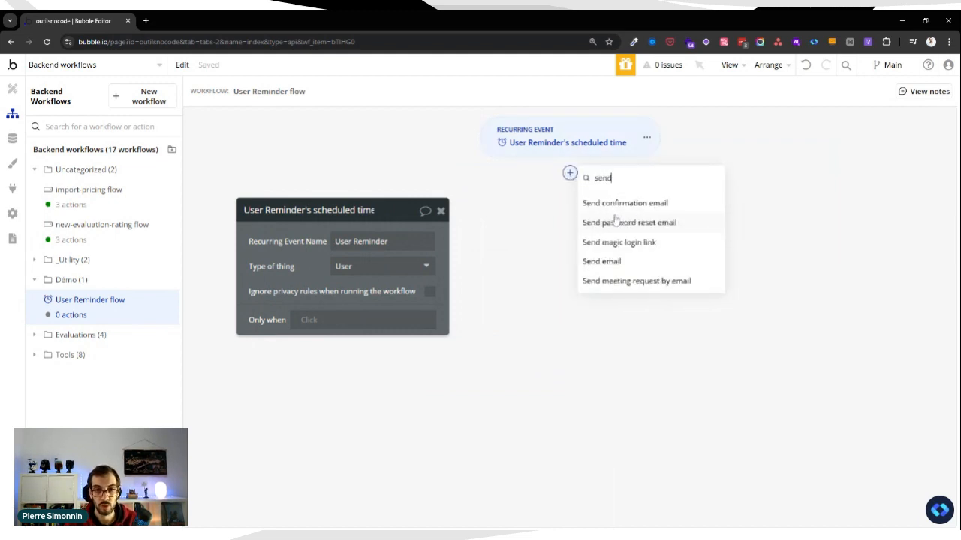
{"action": "left_click", "coordinate": [638, 263]}
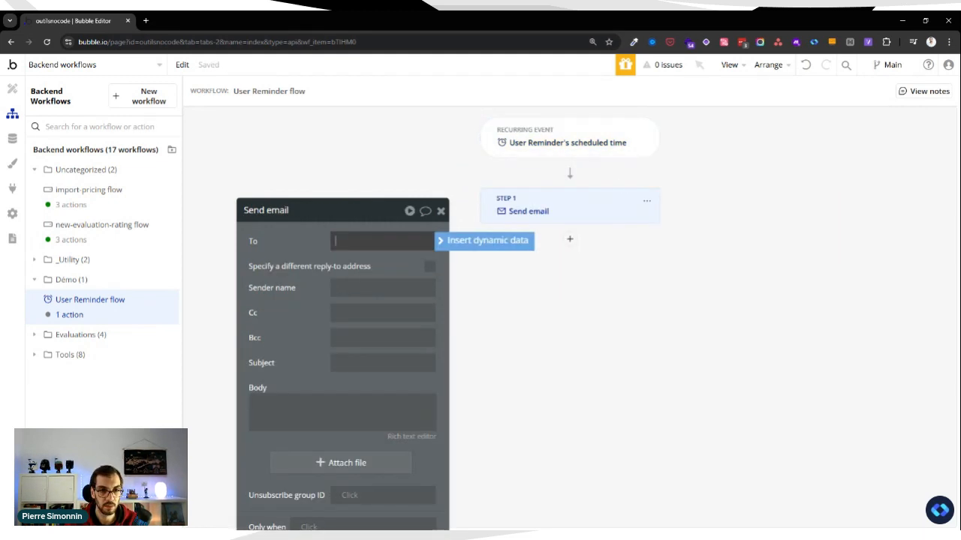
{"action": "left_click", "coordinate": [484, 240]}
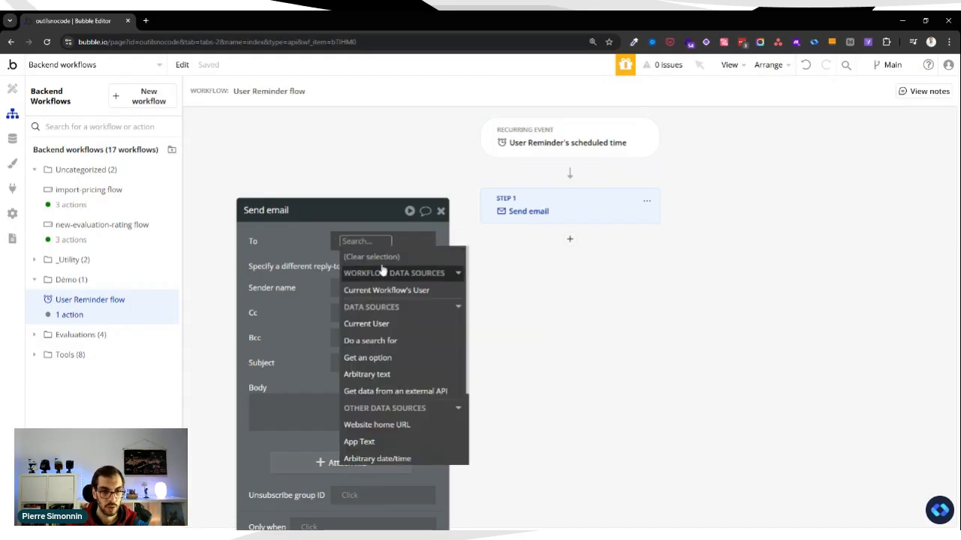
{"action": "left_click", "coordinate": [364, 291]}
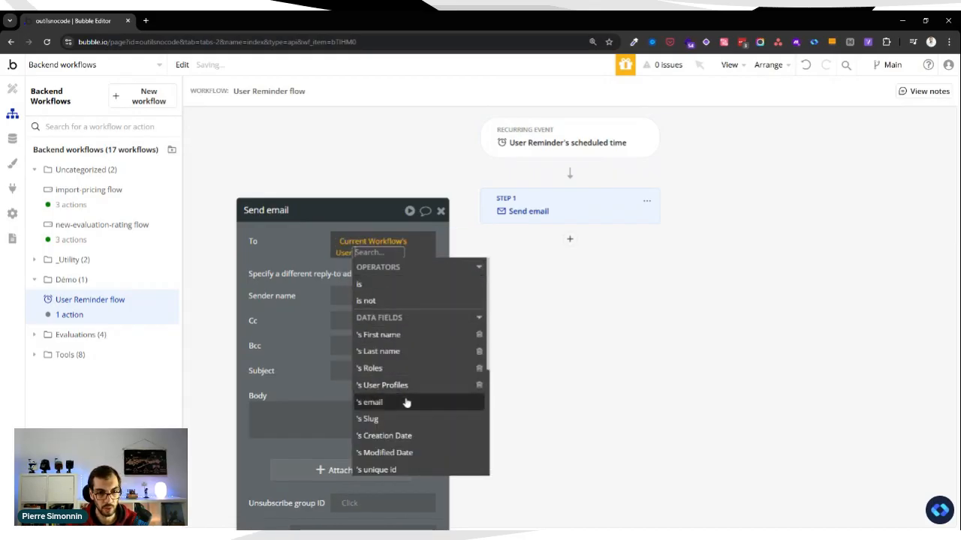
{"action": "left_click", "coordinate": [370, 402]}
{"action": "left_click_drag", "start_coordinate": [316, 241], "coordinate": [790, 175]}
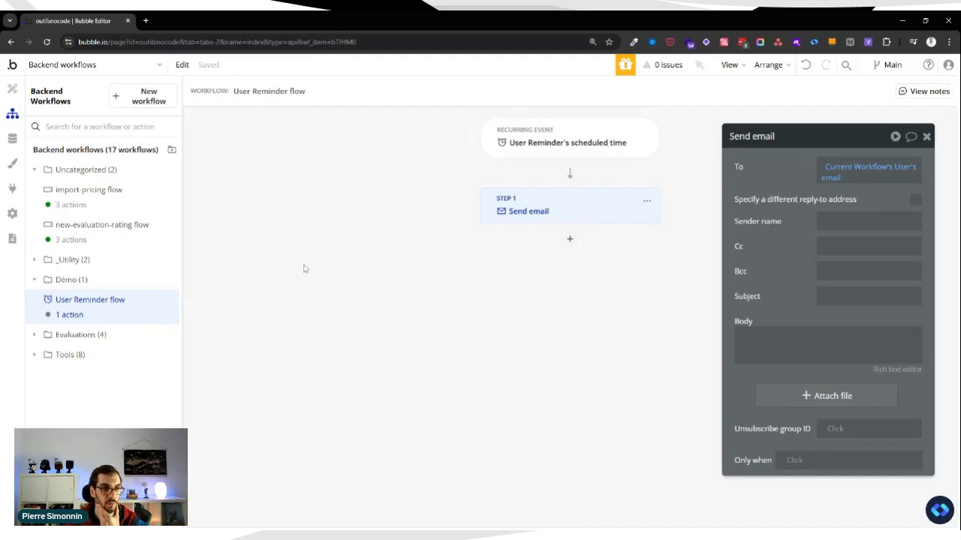
Add a second workflow to the Démo folder with an API Workflow event as its trigger.
{"action": "mouse_move", "coordinate": [154, 313]}
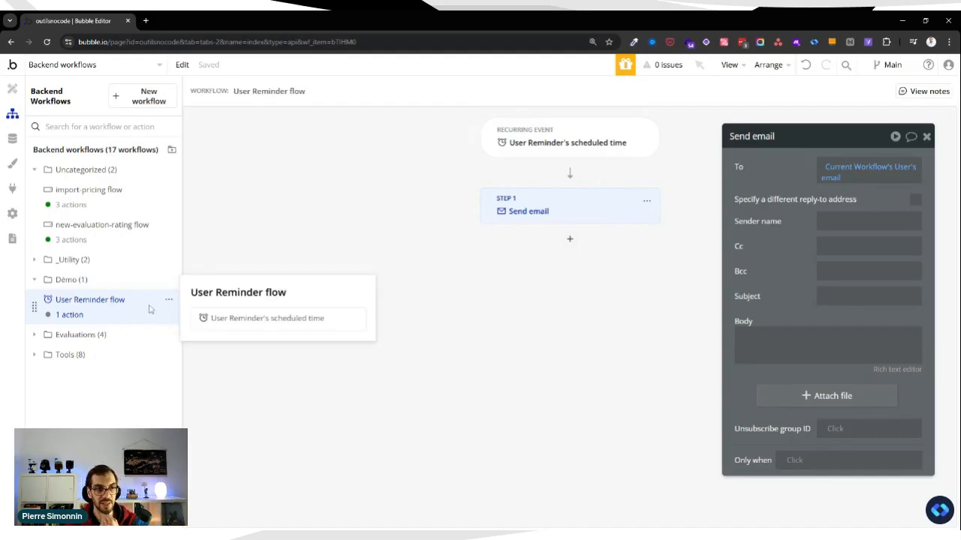
{"action": "left_click", "coordinate": [150, 279]}
{"action": "mouse_move", "coordinate": [618, 185]}
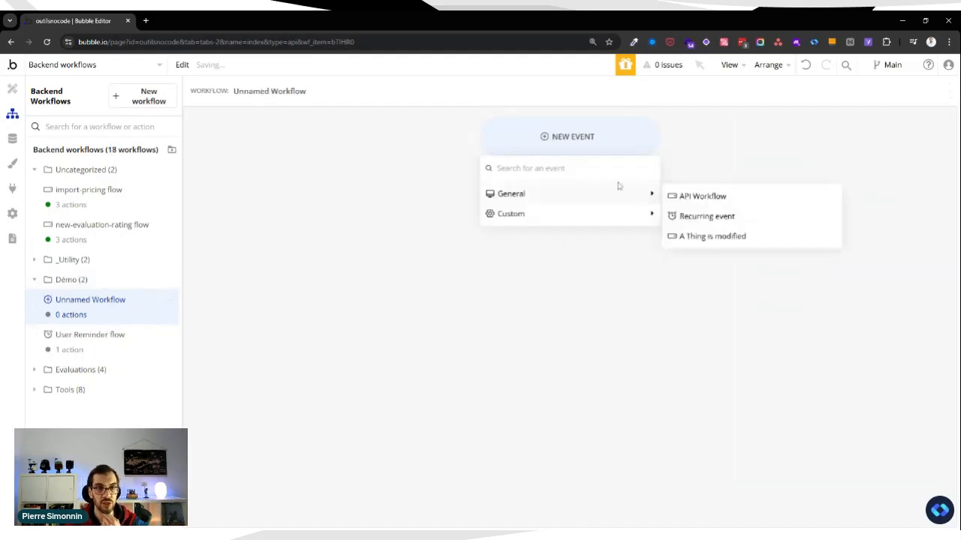
{"action": "left_click", "coordinate": [719, 195]}
Add a Set/cancel a recurring event action to the API workflow, with User Reminder flow as the recurring event.
{"action": "left_click", "coordinate": [570, 173]}
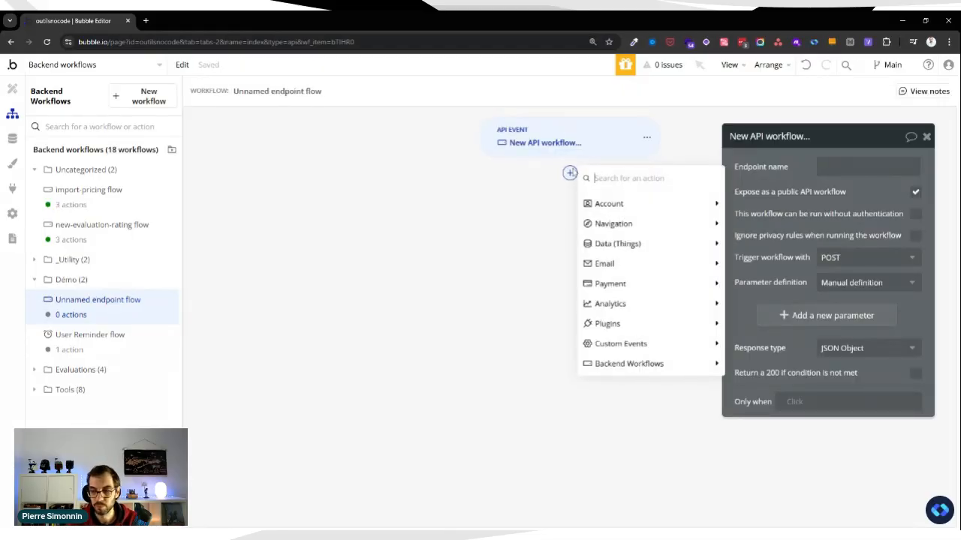
{"action": "mouse_move", "coordinate": [635, 208]}
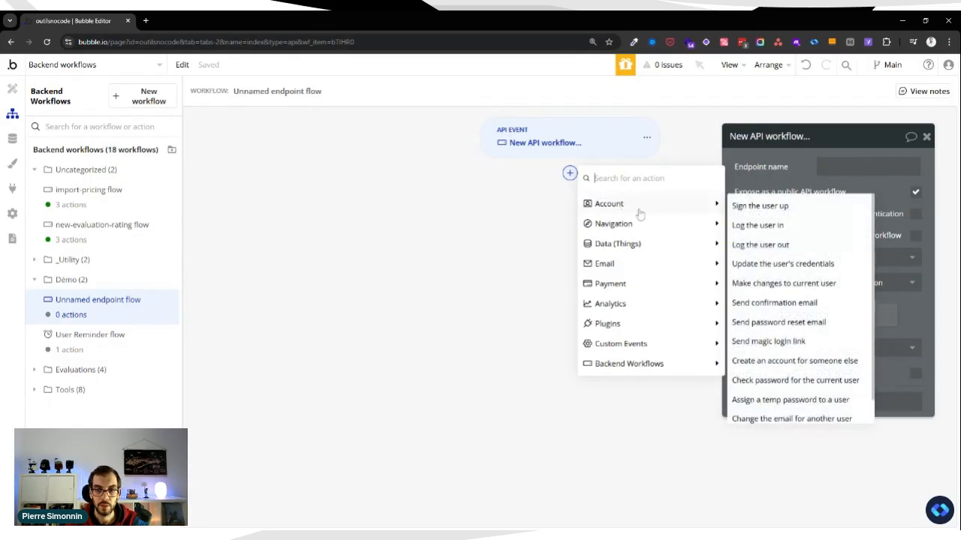
{"action": "type", "text": "re"}
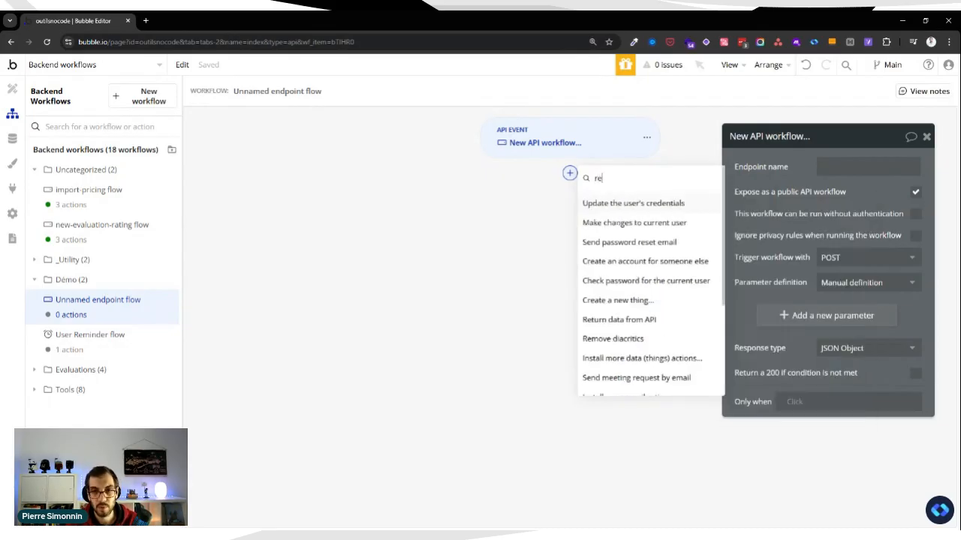
{"action": "type", "text": "c"}
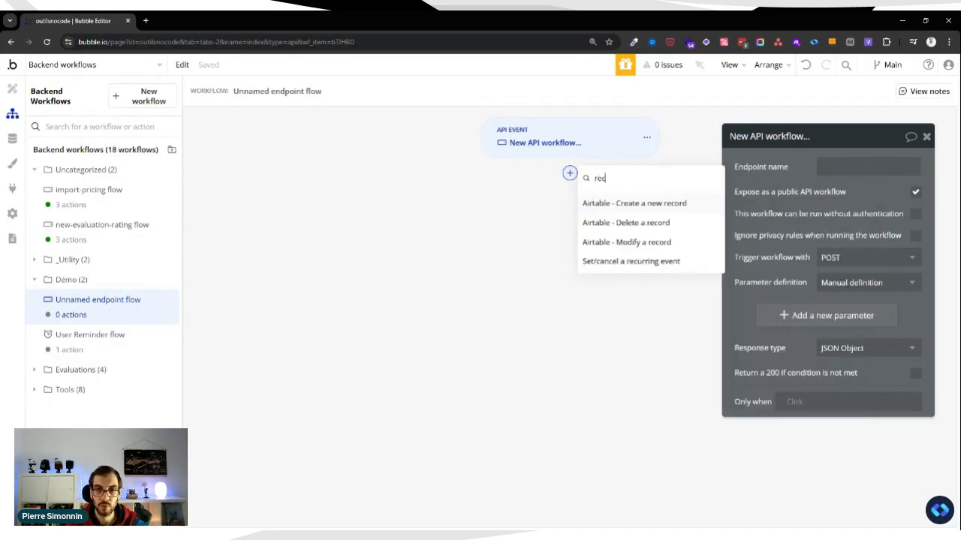
{"action": "left_click", "coordinate": [650, 263]}
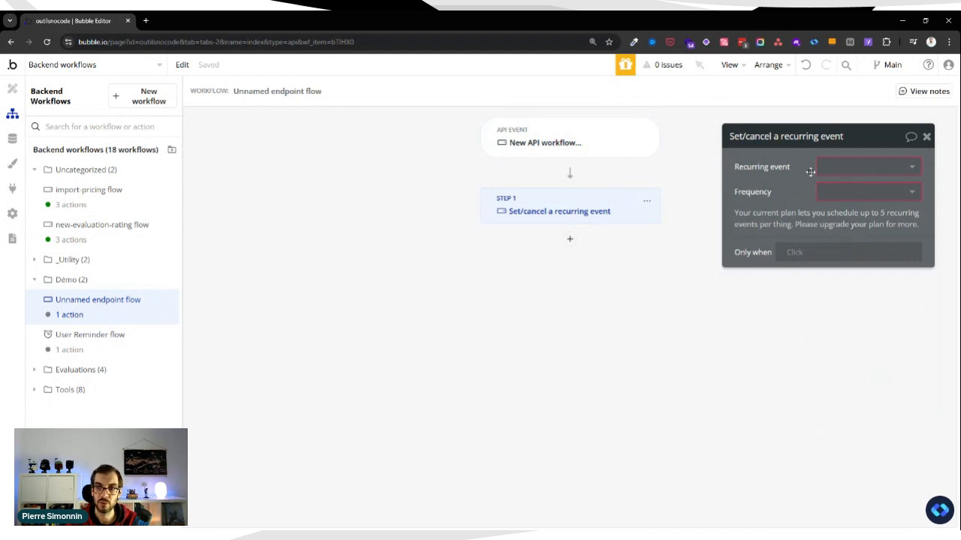
{"action": "left_click", "coordinate": [808, 204]}
{"action": "left_click", "coordinate": [813, 223]}
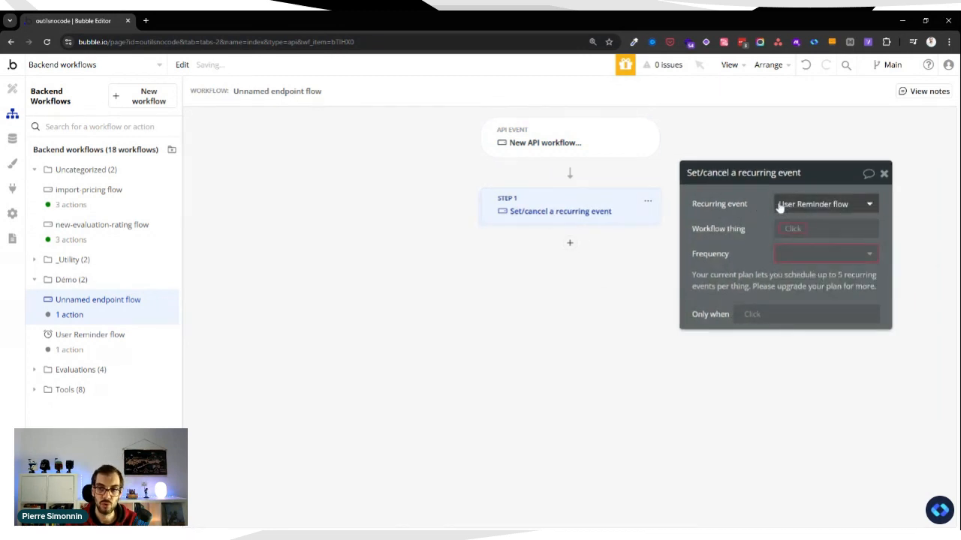
{"action": "left_click", "coordinate": [780, 203]}
{"action": "left_click", "coordinate": [769, 202]}
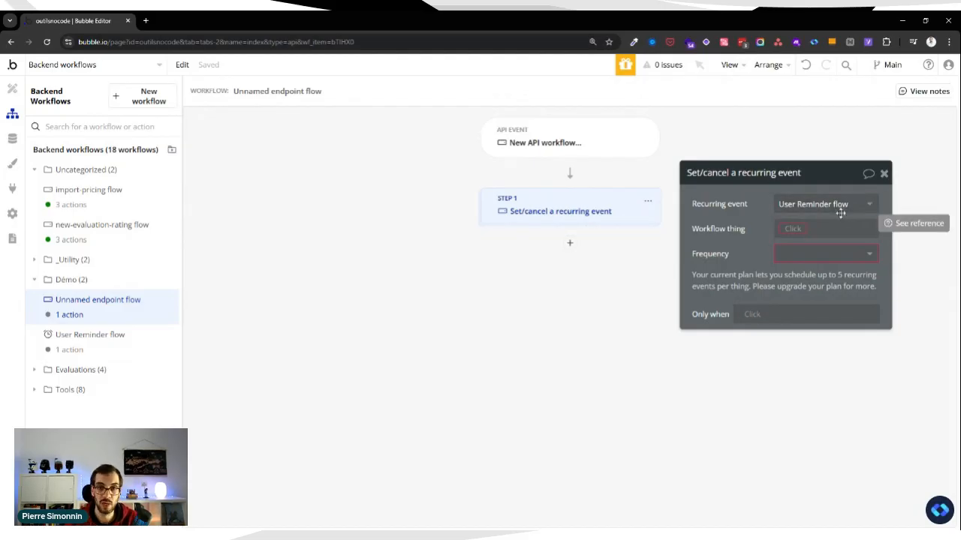
Set the workflow thing of the recurring event action to Current User.
{"action": "left_click", "coordinate": [798, 232]}
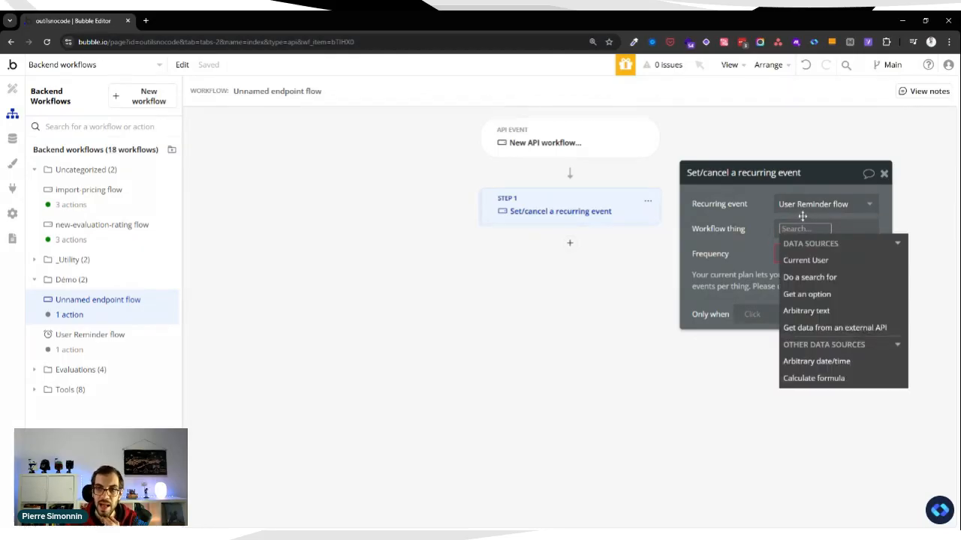
{"action": "left_click", "coordinate": [764, 201]}
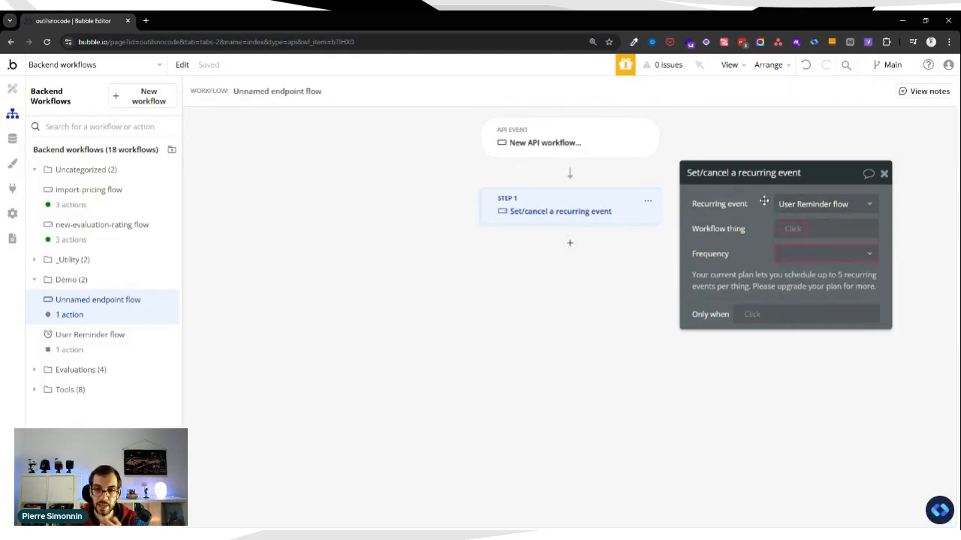
{"action": "left_click", "coordinate": [787, 224]}
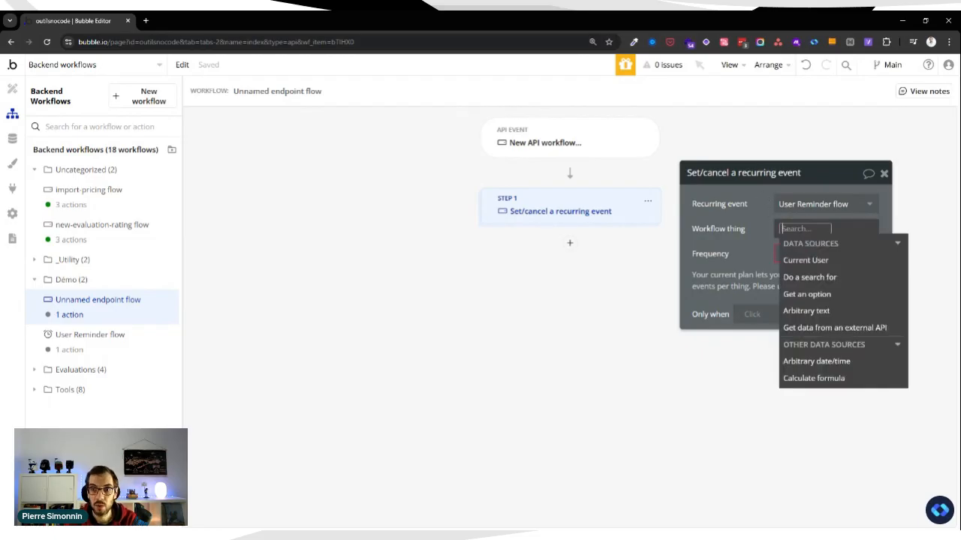
{"action": "left_click", "coordinate": [821, 264]}
Schedule the recurring event with a Weekly frequency and Current date/time as the start date.
{"action": "left_click", "coordinate": [783, 263]}
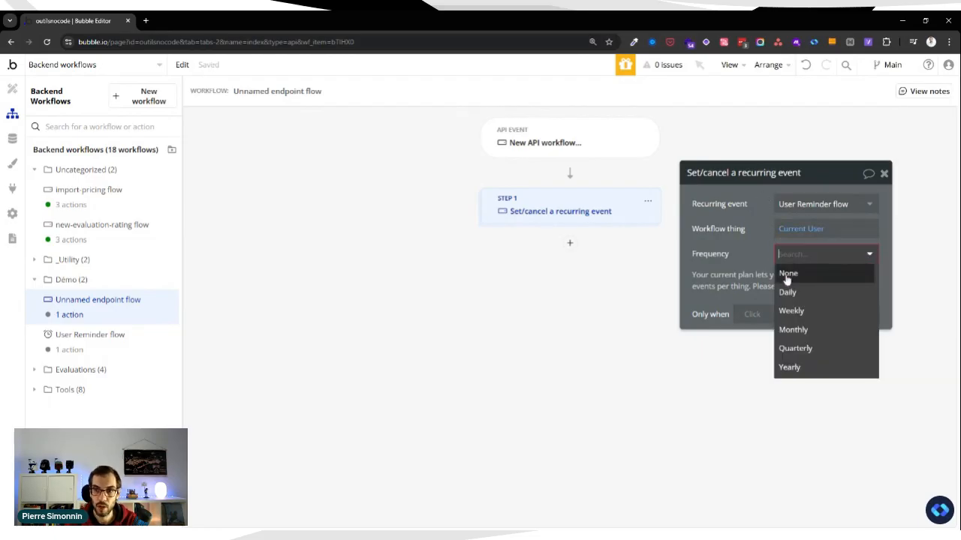
{"action": "left_click", "coordinate": [815, 312]}
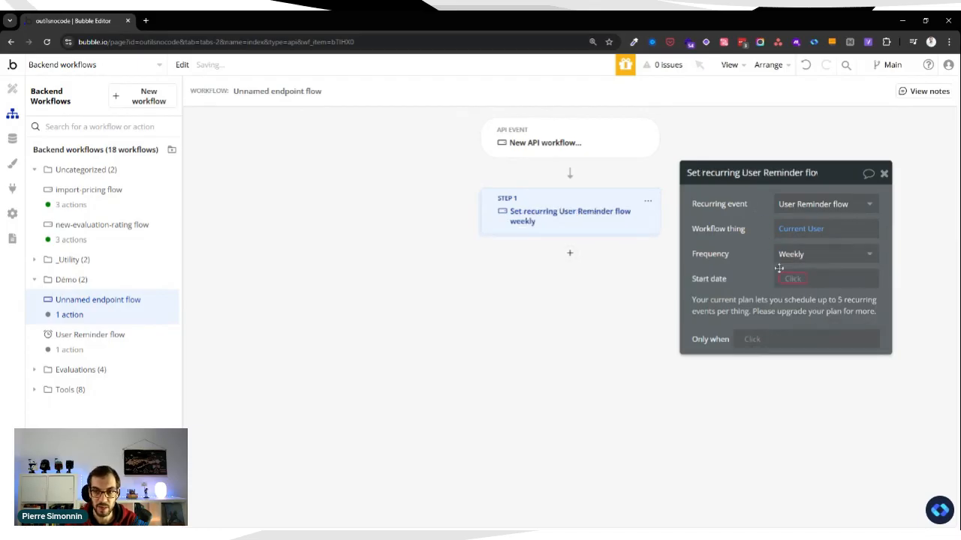
{"action": "left_click", "coordinate": [793, 278]}
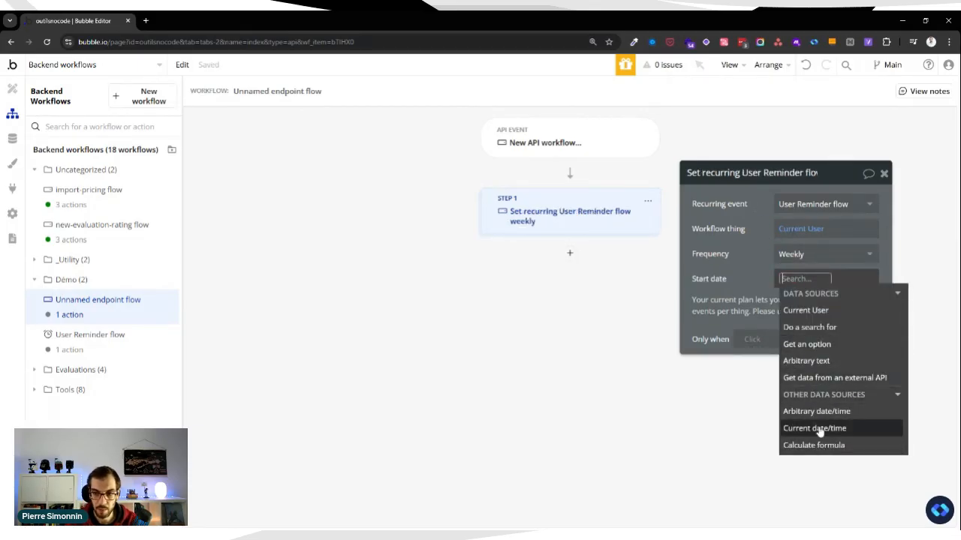
{"action": "left_click", "coordinate": [789, 427]}
{"action": "left_click", "coordinate": [739, 229]}
{"action": "mouse_move", "coordinate": [600, 213]}
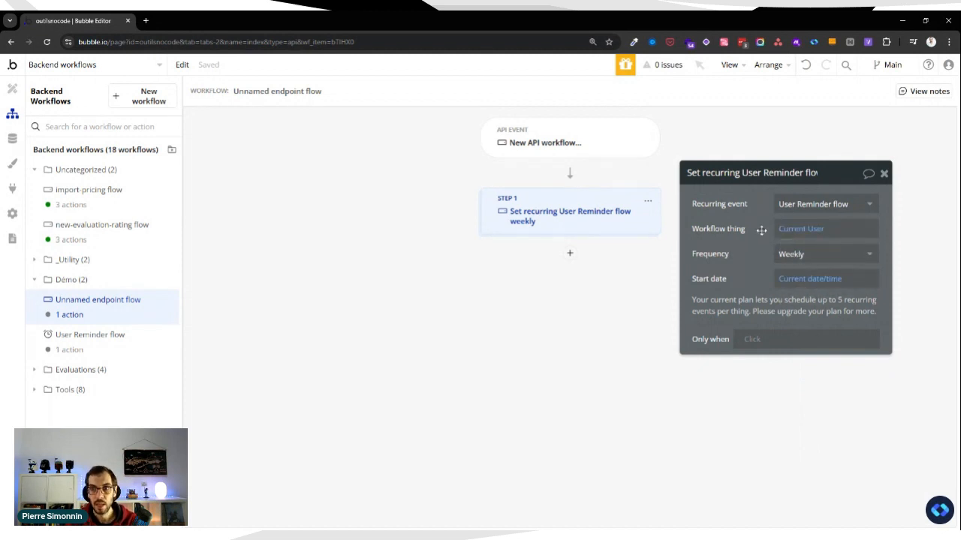
{"action": "mouse_move", "coordinate": [761, 229]}
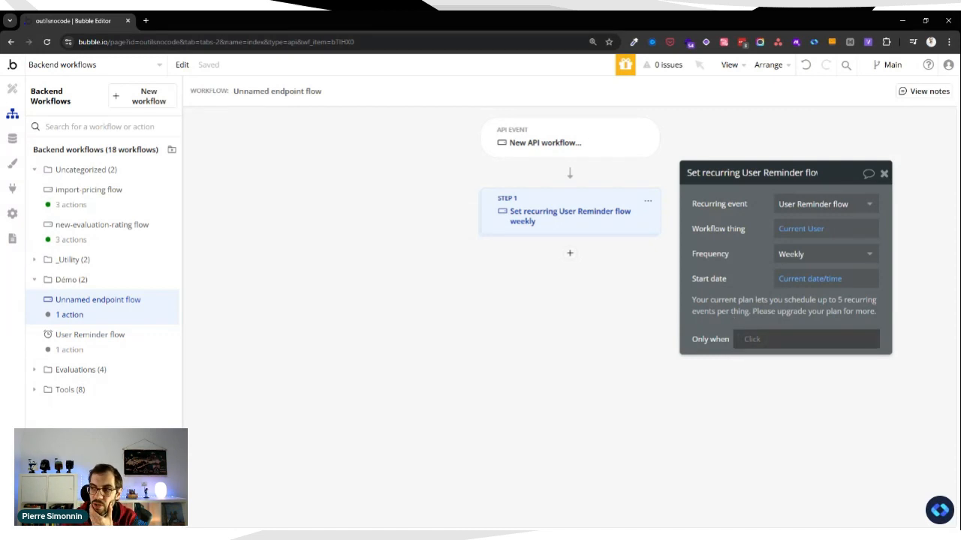
{"action": "left_click", "coordinate": [570, 253]}
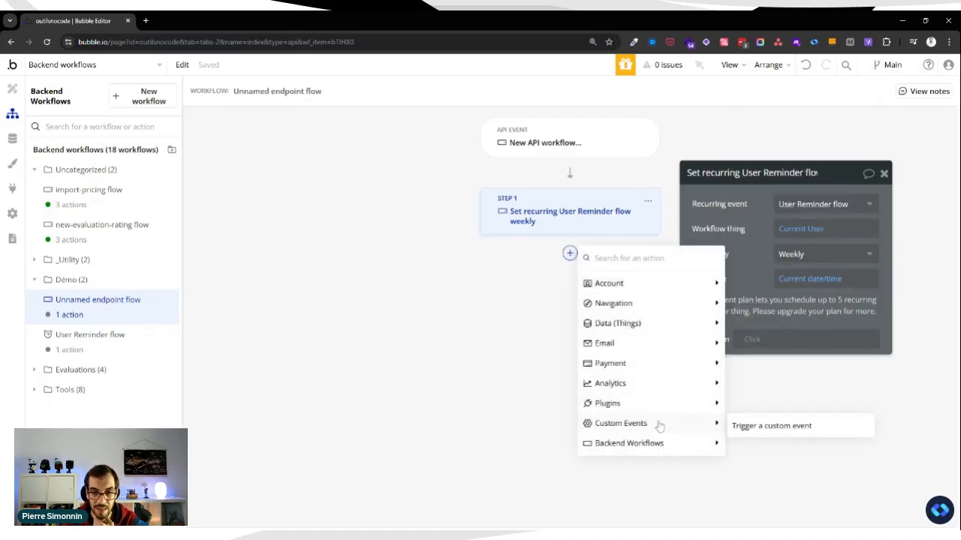
{"action": "mouse_move", "coordinate": [658, 447]}
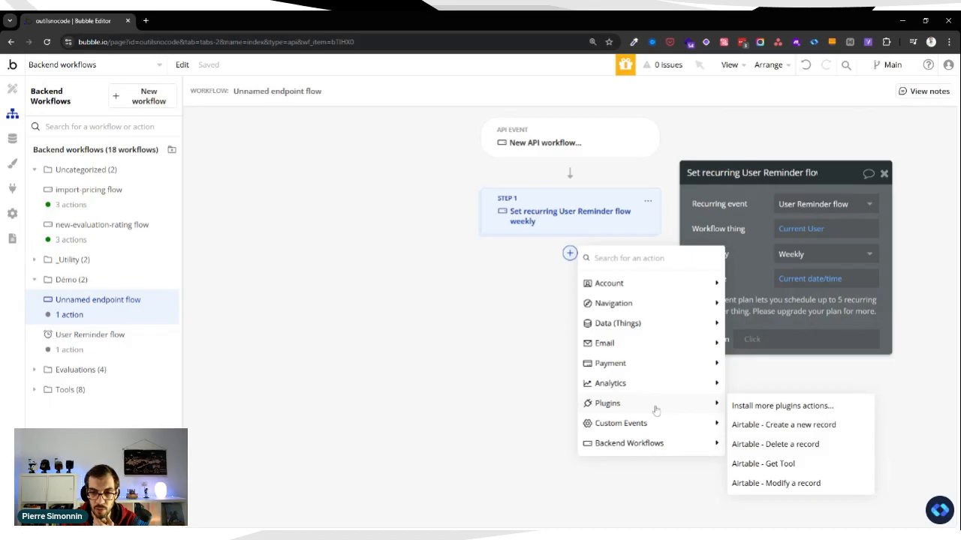
{"action": "mouse_move", "coordinate": [654, 392]}
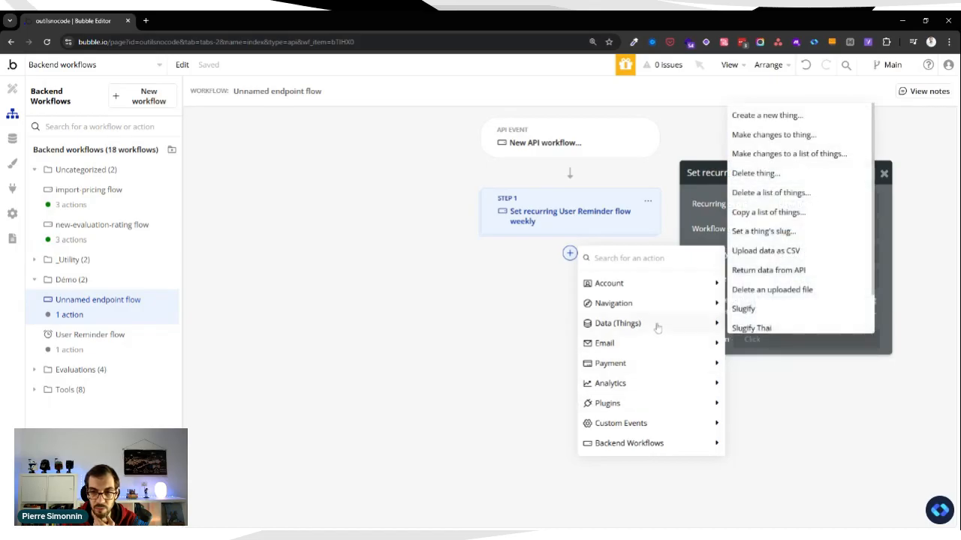
{"action": "mouse_move", "coordinate": [657, 301]}
{"action": "left_click", "coordinate": [480, 278]}
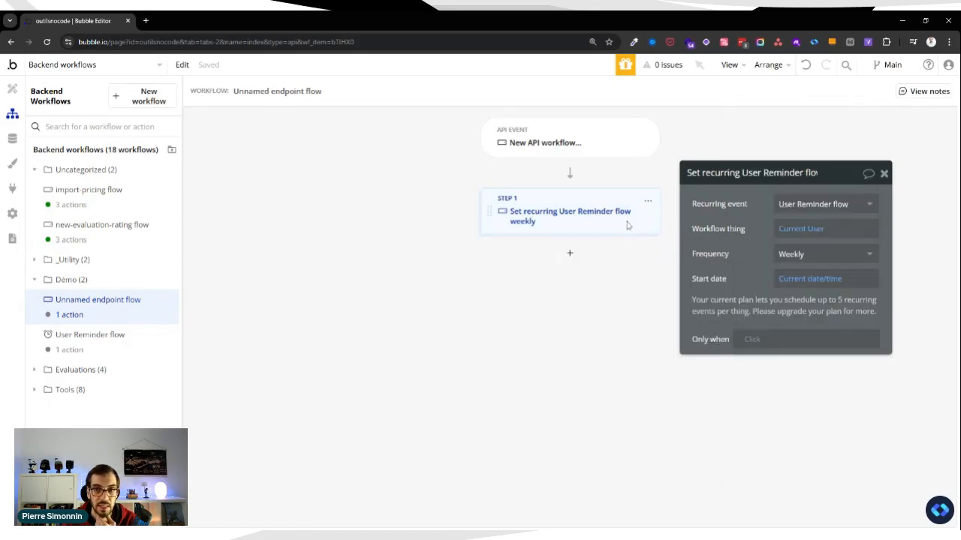
{"action": "left_click", "coordinate": [570, 173]}
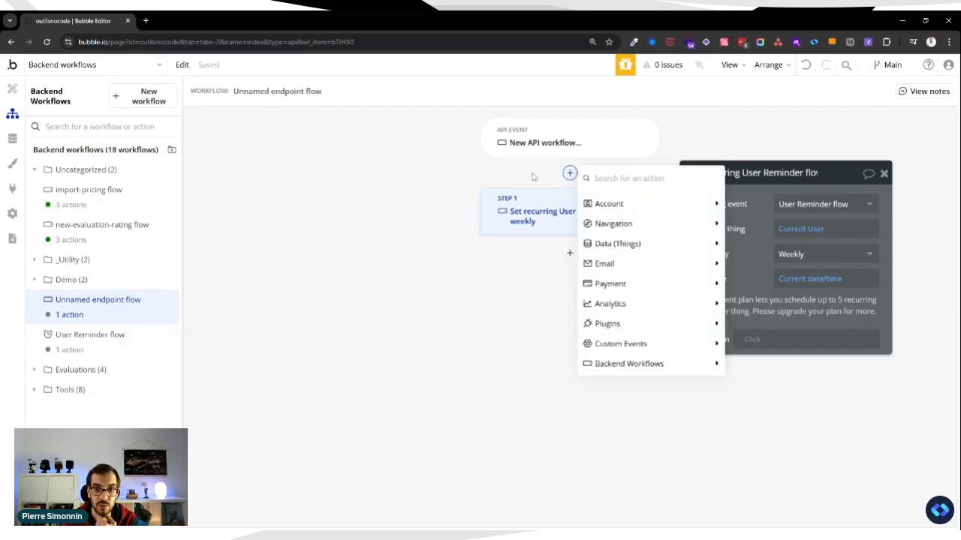
{"action": "left_click", "coordinate": [463, 172]}
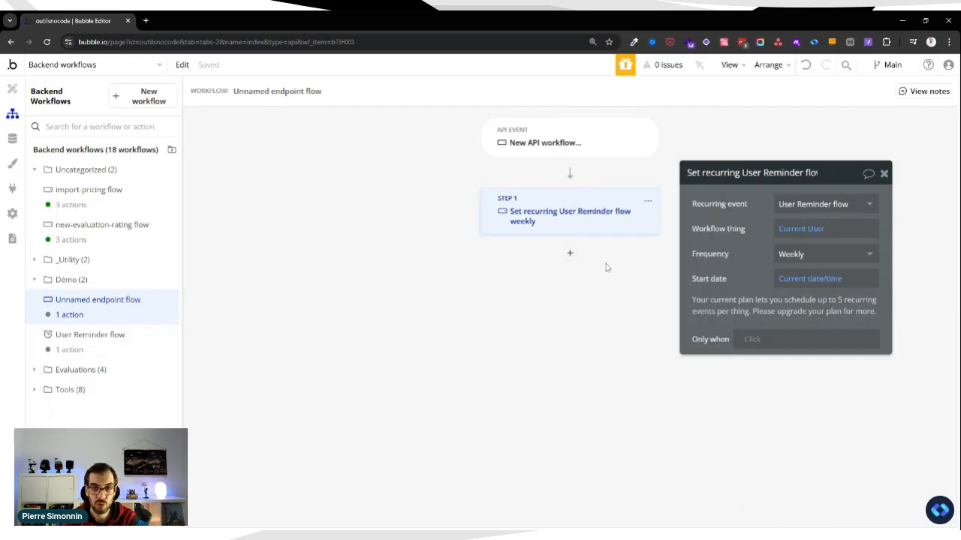